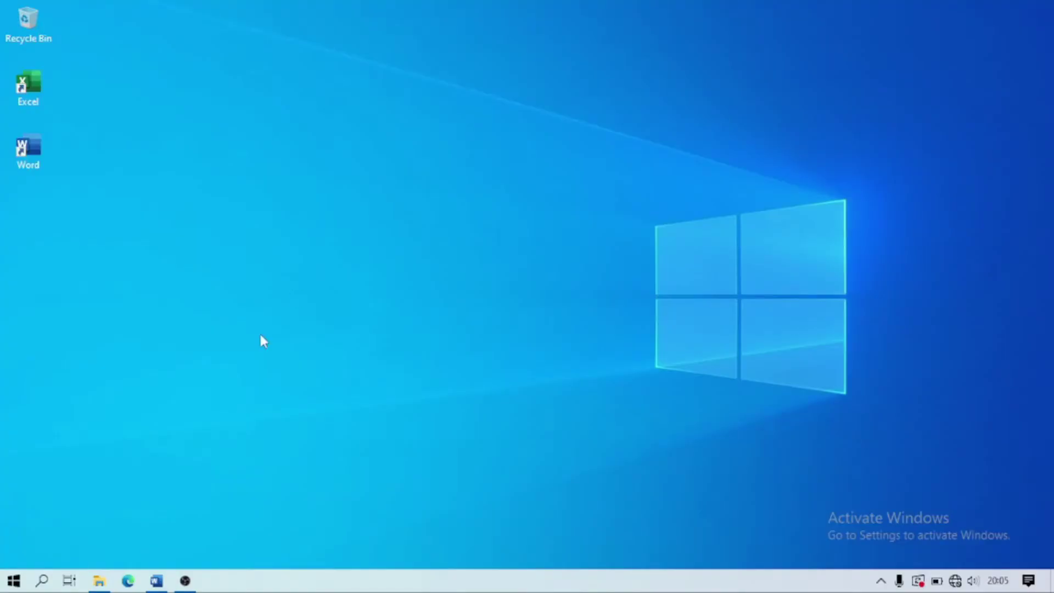
# - Bring up Word with the Kesimpulan document showing its BAB III KESIMPULAN conclusion points
pyautogui.click(156, 581)
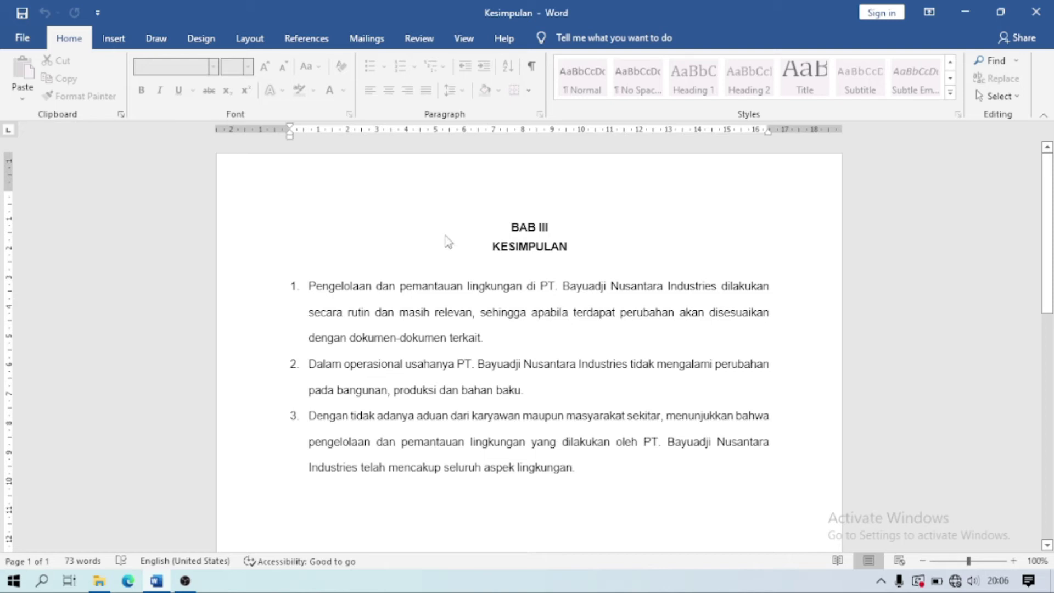
# - Open the Restrict Editing pane from the Review tab, showing the form-filling-only protection
pyautogui.click(419, 38)
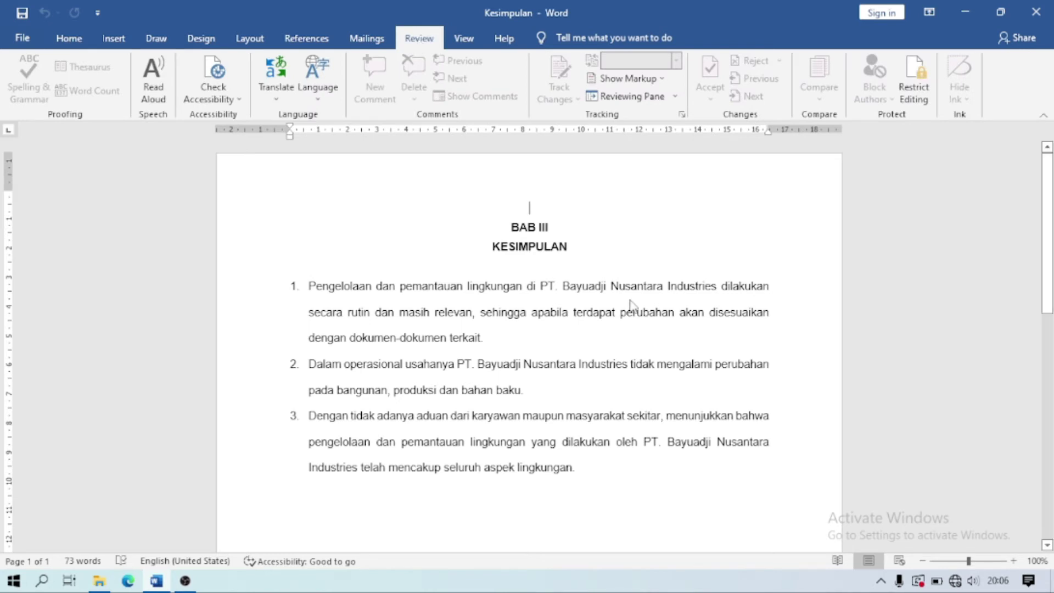
pyautogui.click(926, 89)
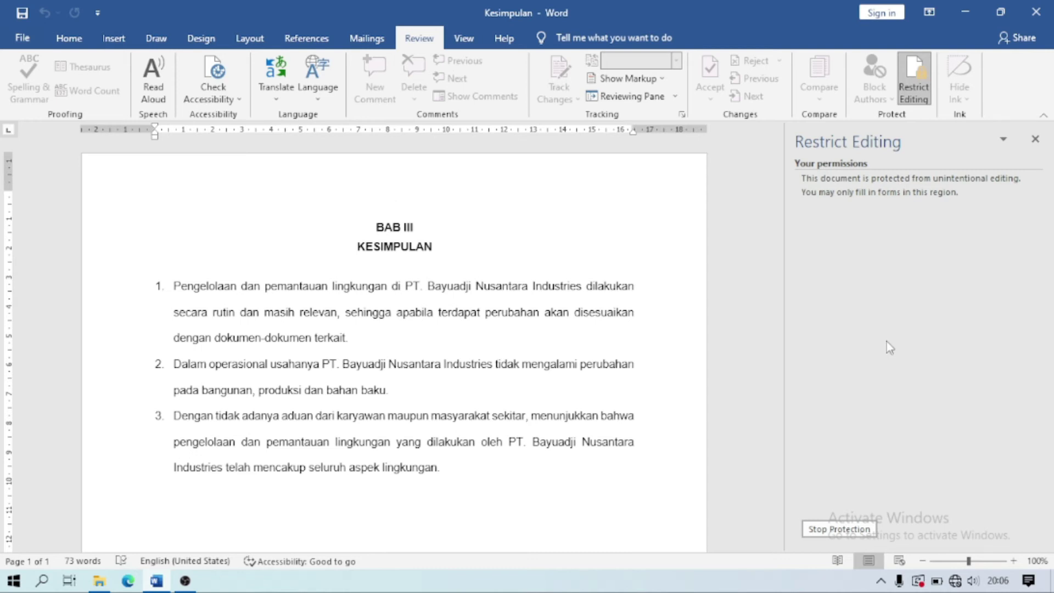
# - Choose Stop Protection and enter the document's protection password in Unprotect Document
pyautogui.click(839, 529)
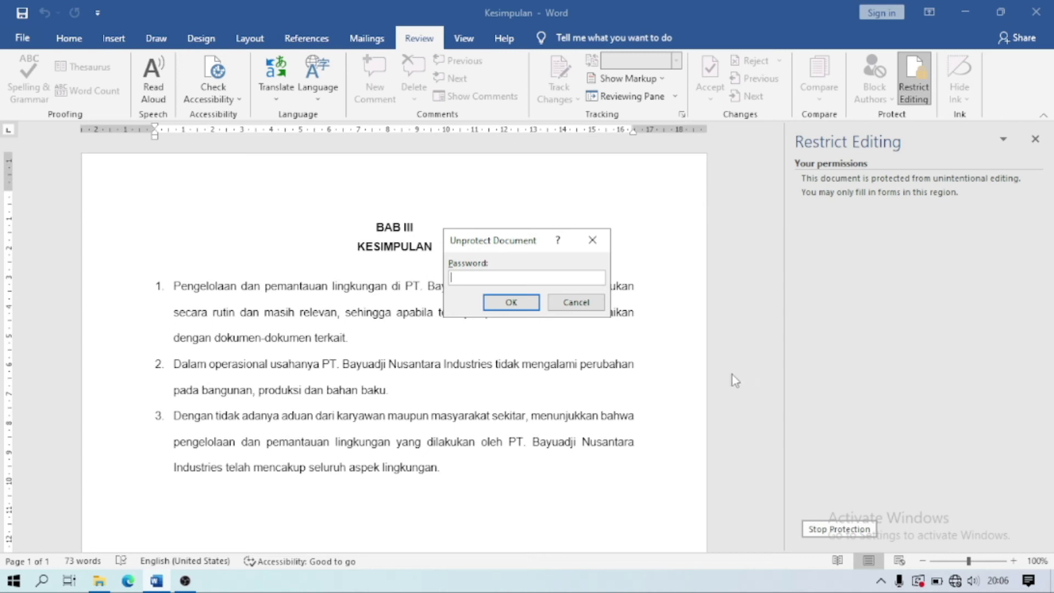
# - Confirm the password, then select the numbered list text from Pengelolaan to karyawan to verify it's editable
pyautogui.click(527, 303)
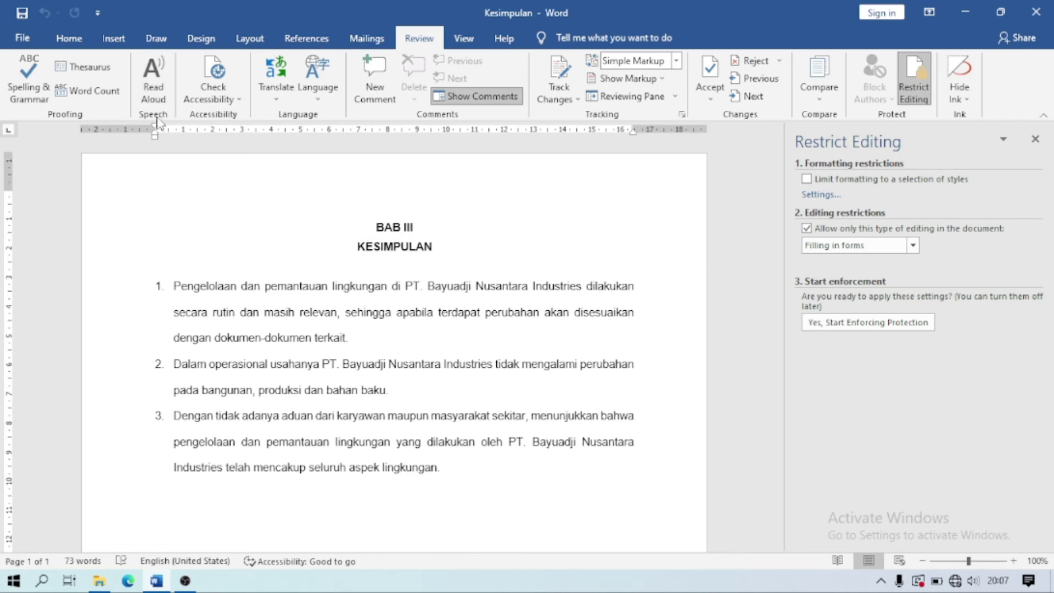
pyautogui.moveTo(217, 285); pyautogui.dragTo(387, 416)
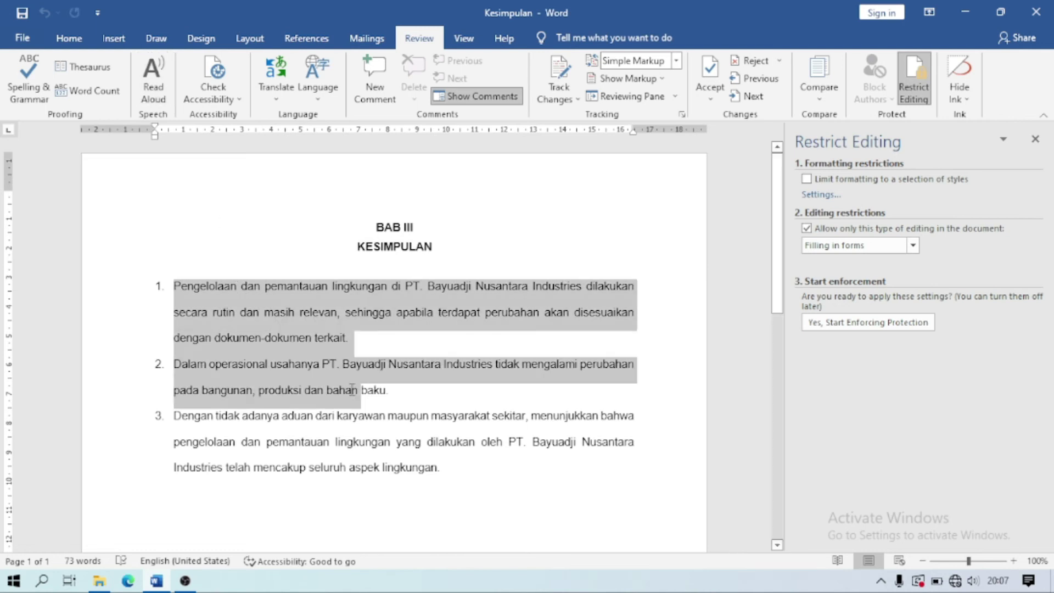
pyautogui.rightClick(304, 298)
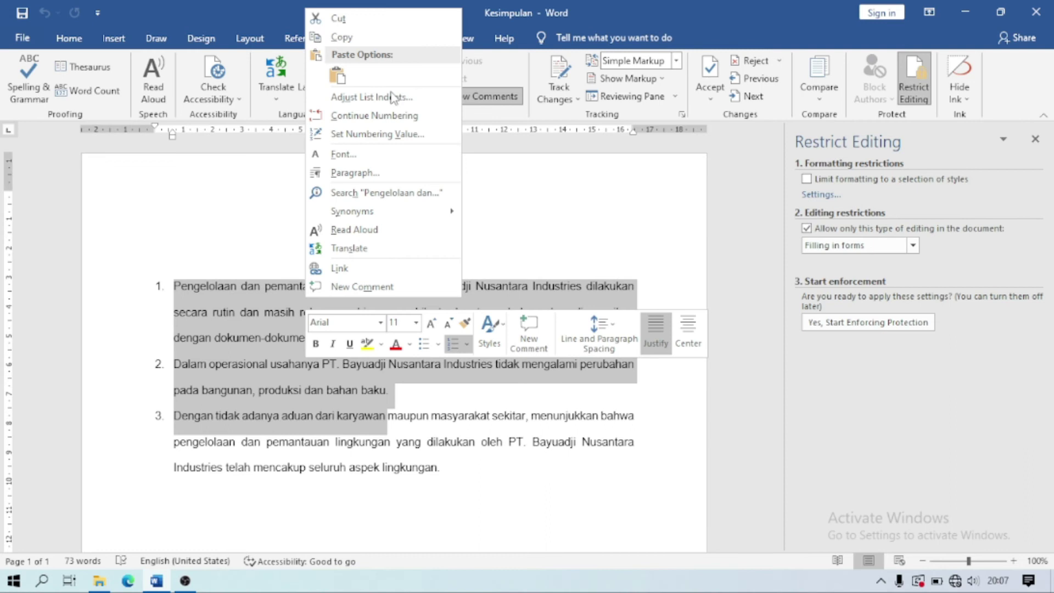
pyautogui.press('Escape')
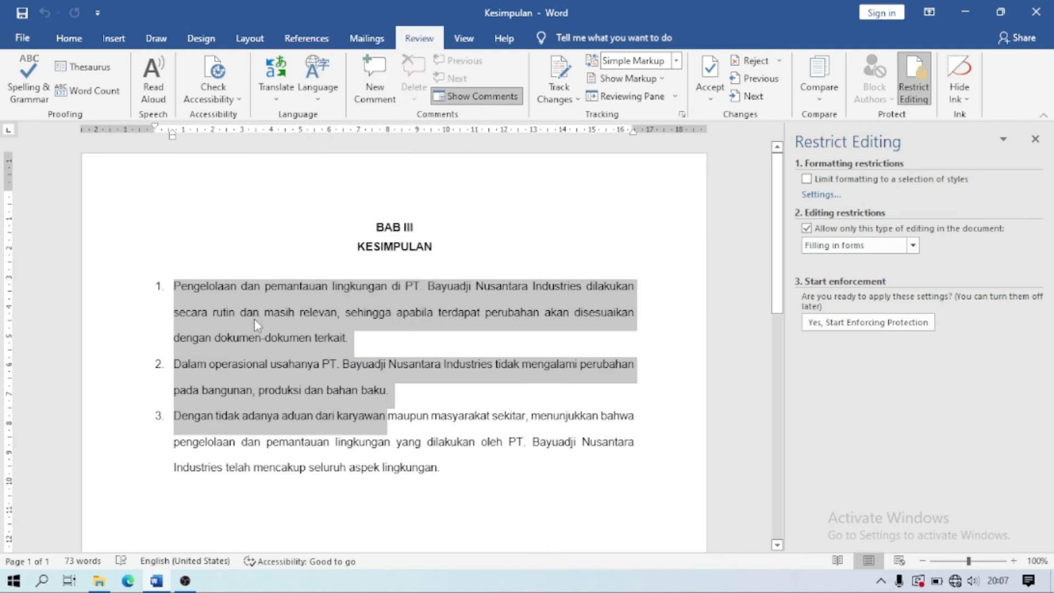
pyautogui.click(89, 45)
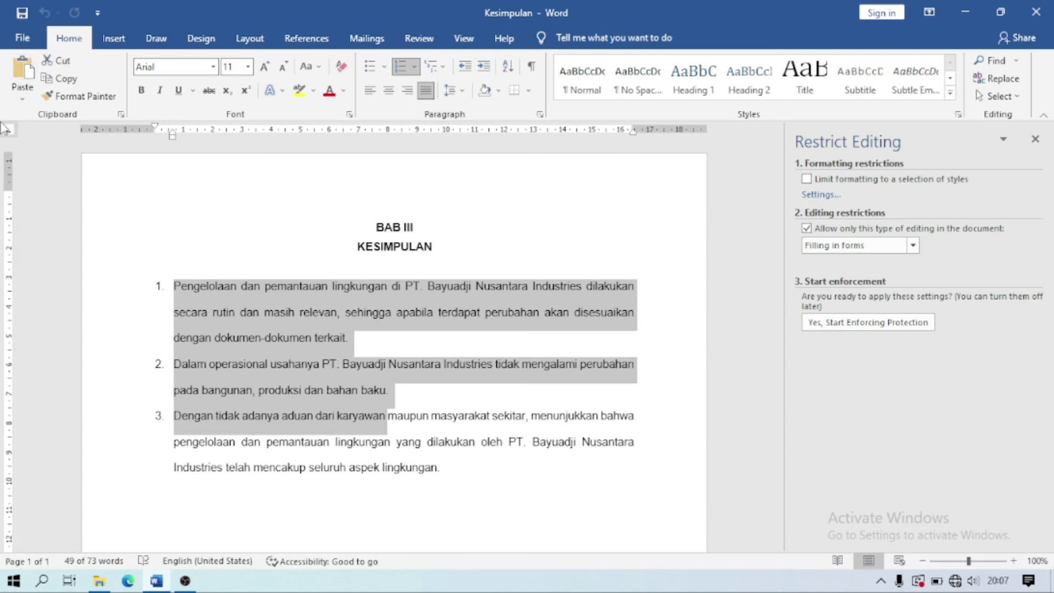
# - Close the Restrict Editing pane, then close Kesimpulan, choosing Save at the prompt
pyautogui.click(1035, 140)
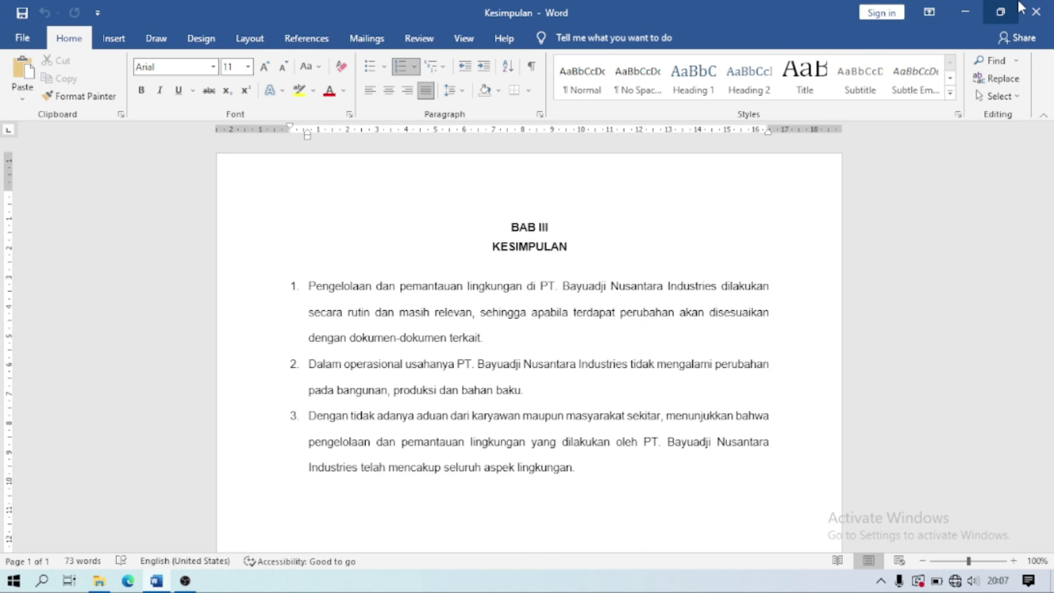
pyautogui.click(1035, 11)
pyautogui.click(471, 325)
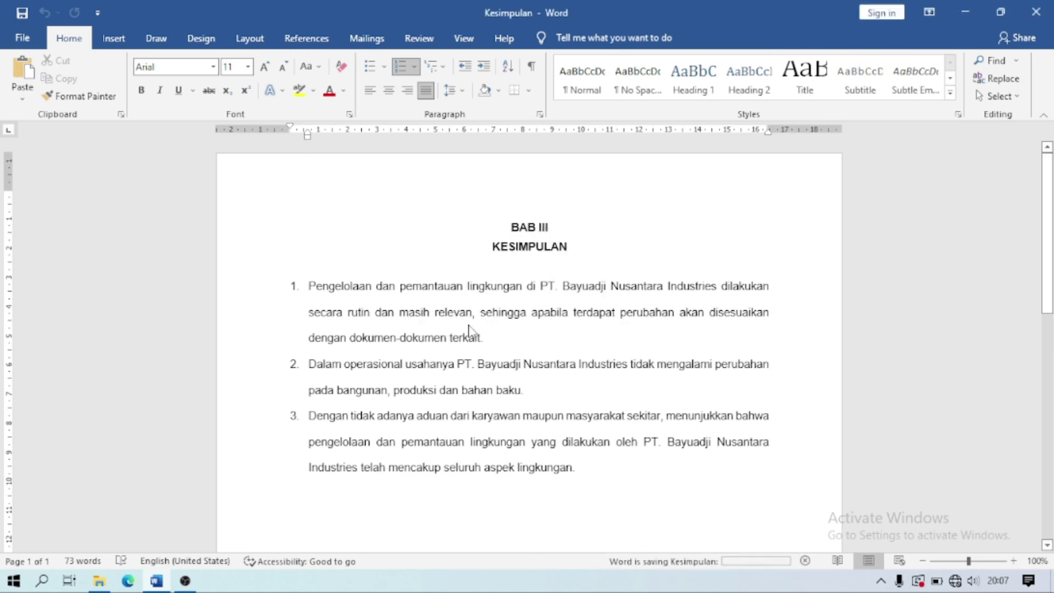